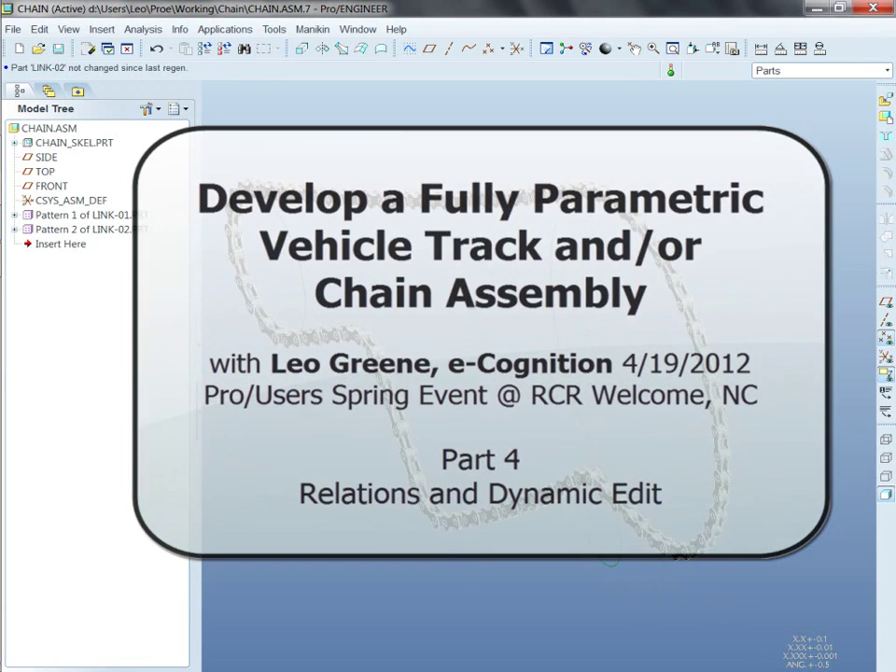
Open the CHAIN_SKEL.PRT skeleton part in its own window from the Model Tree
right_click(97, 145)
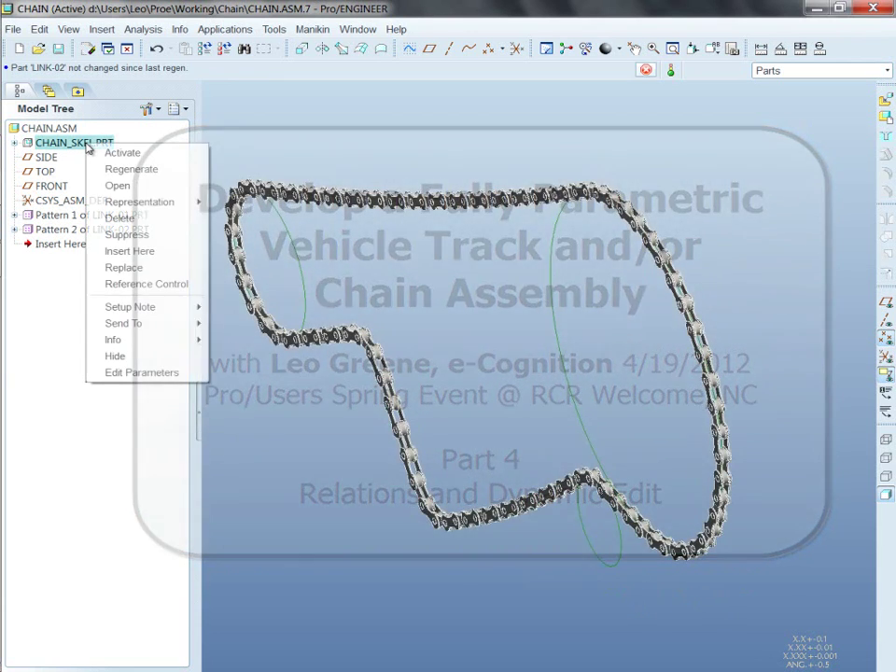
click(119, 185)
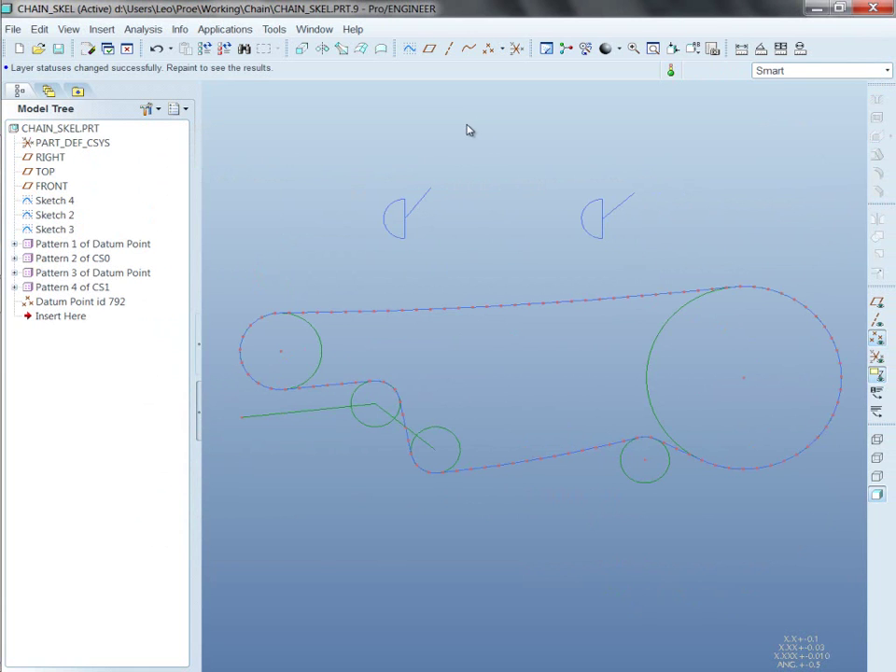
Dynamically edit Sketch 4, swinging its arcs to 130.605° and 84.710°, and regenerate
click(432, 195)
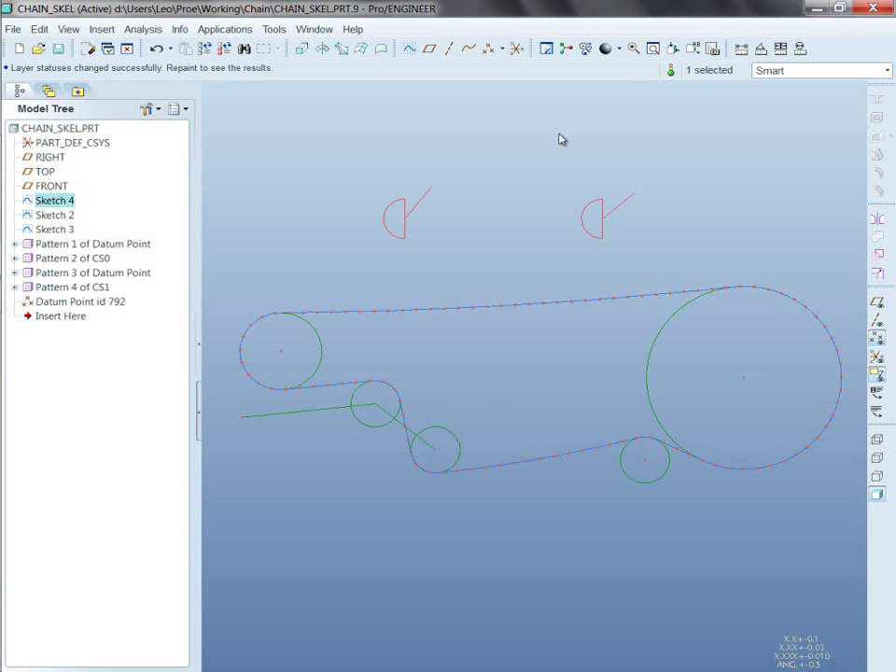
right_click(511, 140)
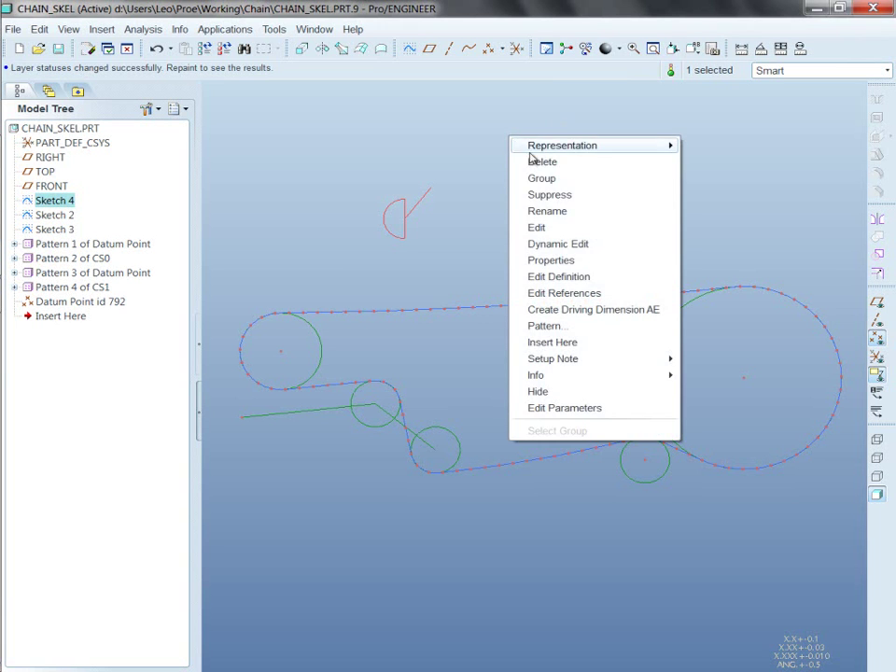
click(583, 244)
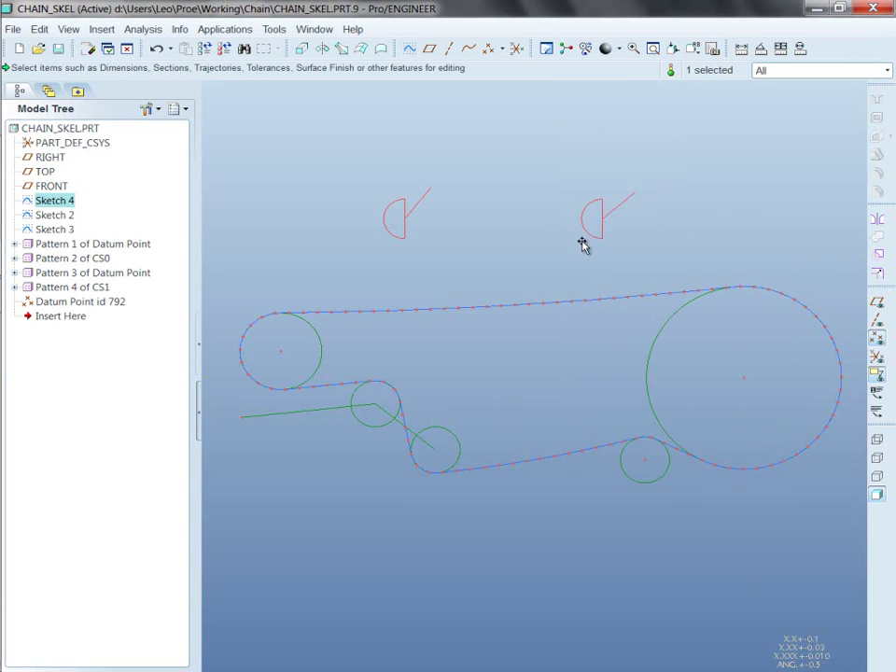
click(434, 194)
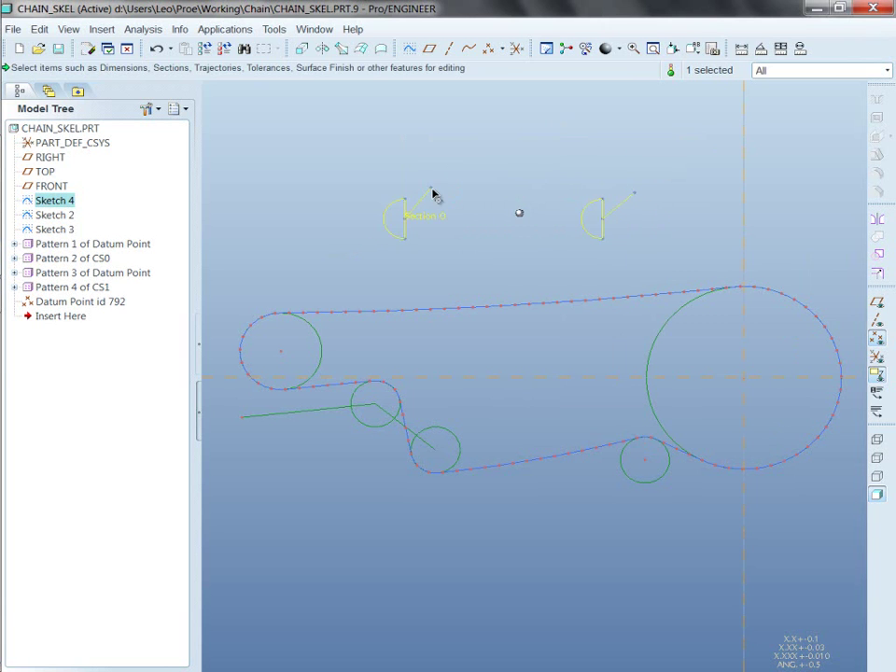
mouse_move(434, 195)
mouse_down()
mouse_move(446, 227)
mouse_move(442, 207)
mouse_move(417, 185)
mouse_move(430, 195)
mouse_move(417, 198)
mouse_move(437, 190)
mouse_move(422, 199)
mouse_move(441, 193)
mouse_up()
click(442, 193)
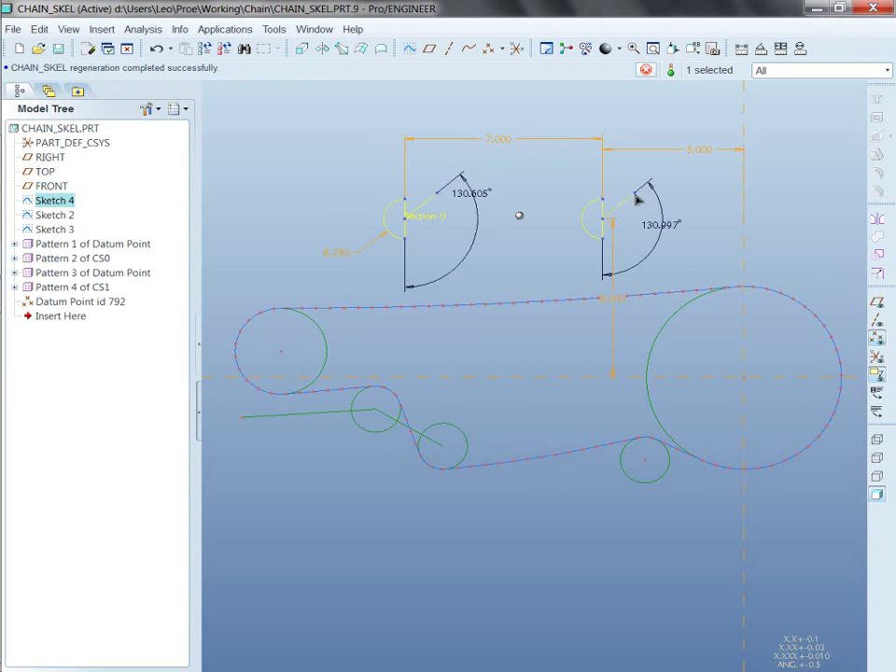
drag(637, 199, 642, 227)
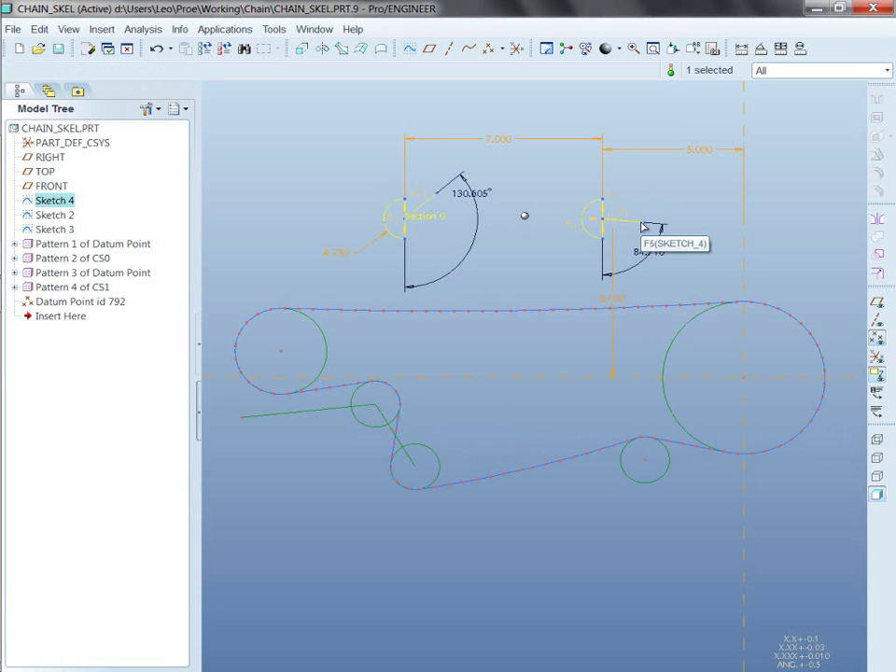
click(338, 137)
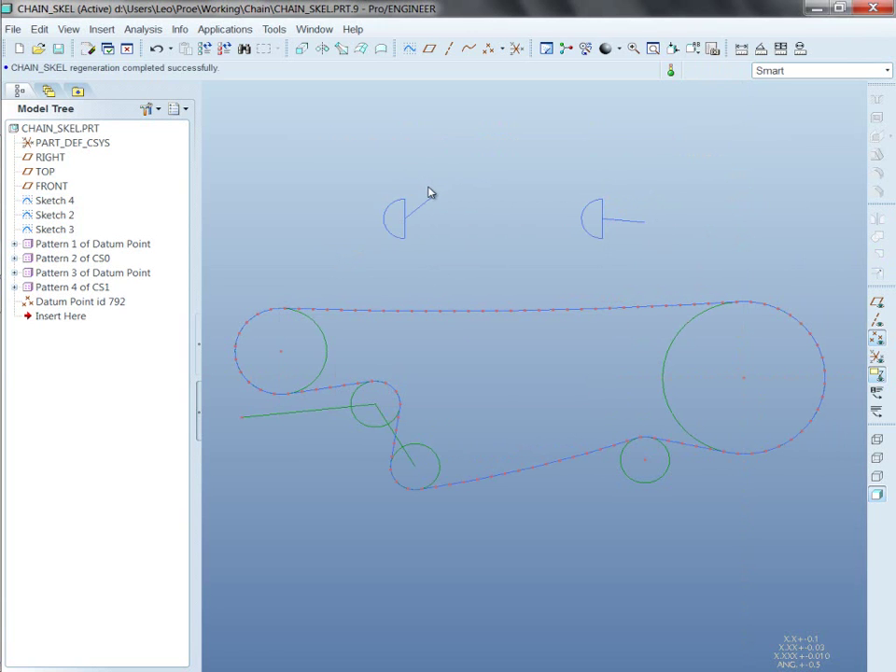
Edit Sketch 4's definition, review its relations, and complete the sketch unchanged
click(434, 203)
right_click(369, 131)
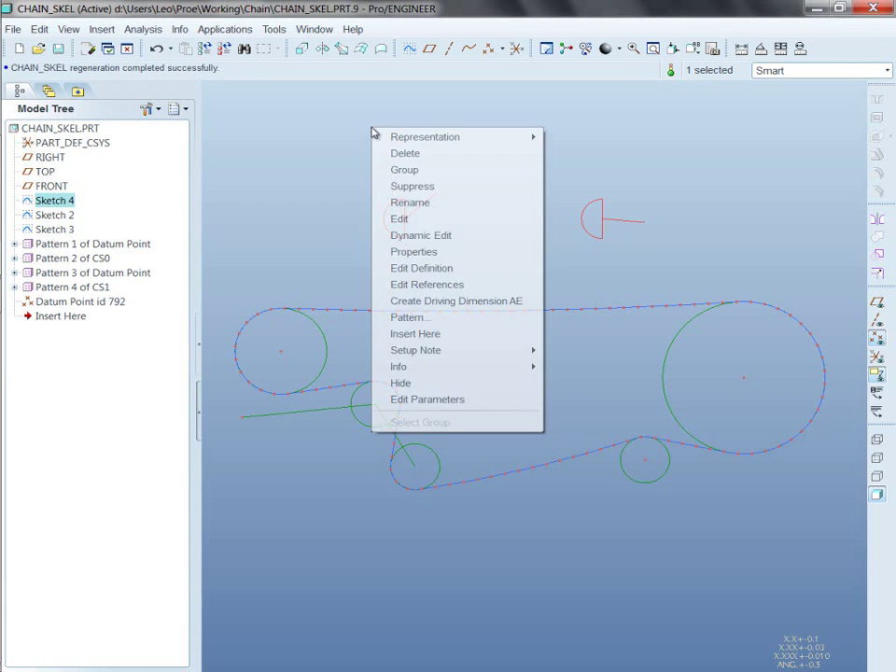
click(441, 268)
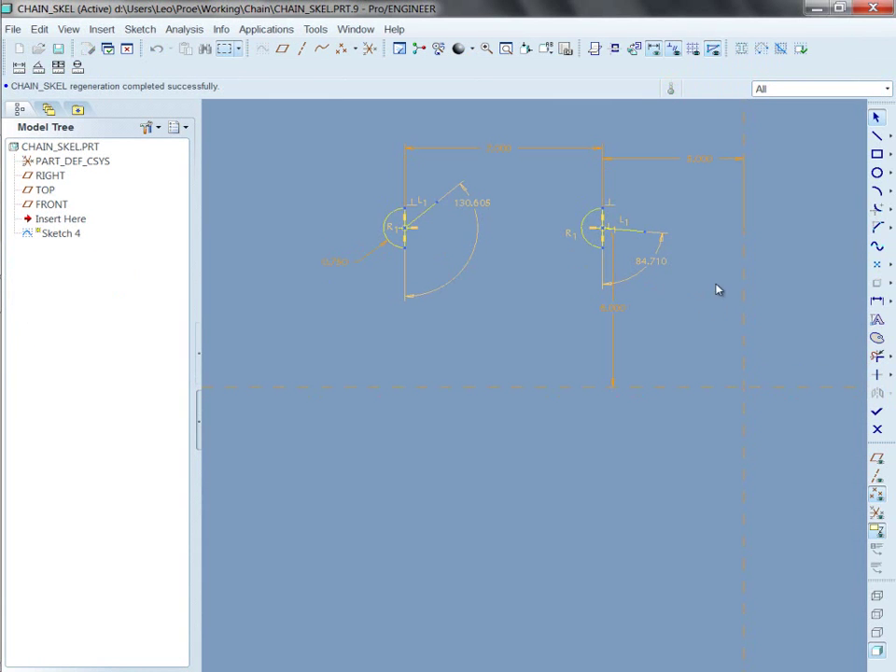
scroll(464, 233, down, 3)
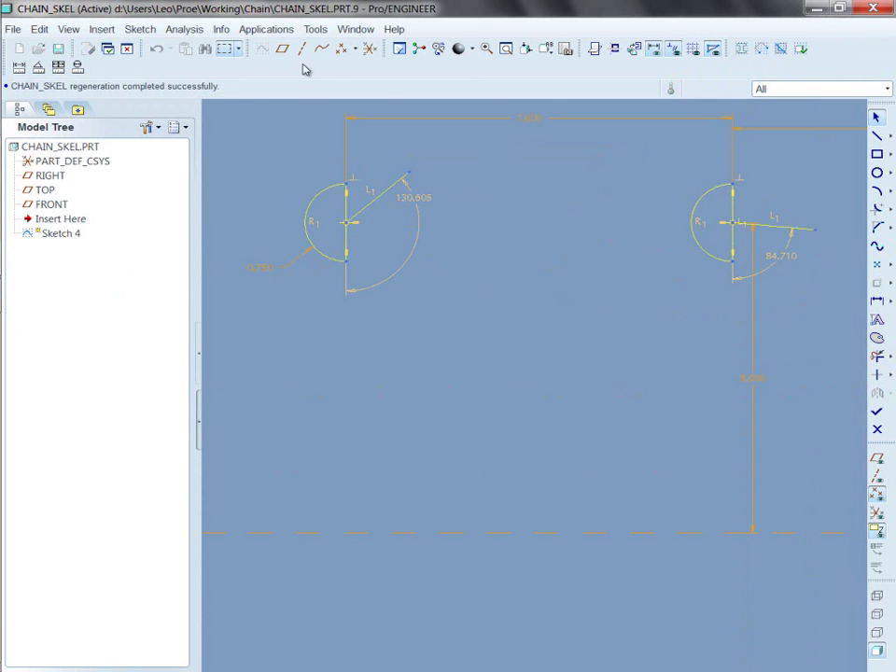
click(315, 30)
click(331, 52)
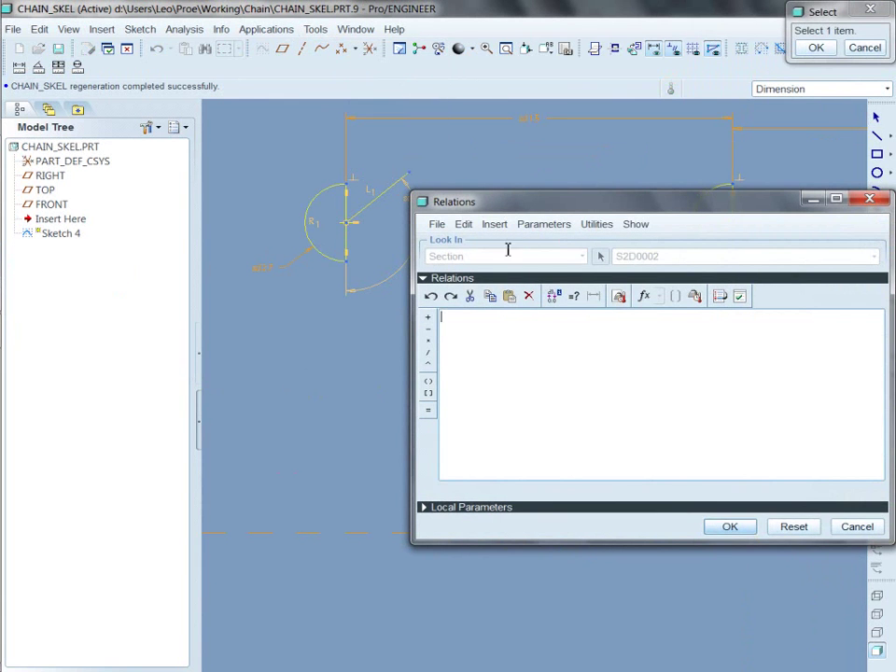
click(729, 527)
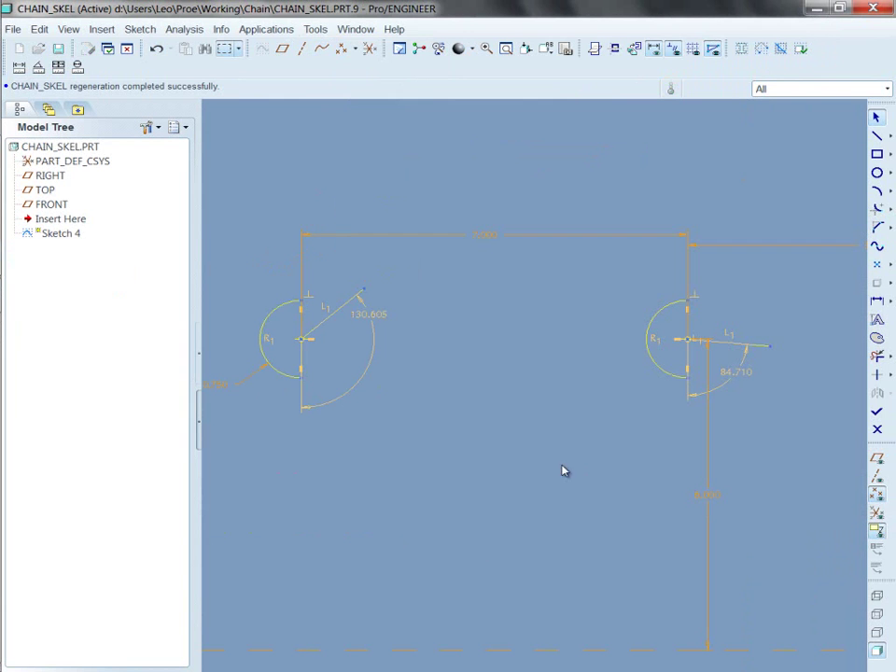
click(879, 414)
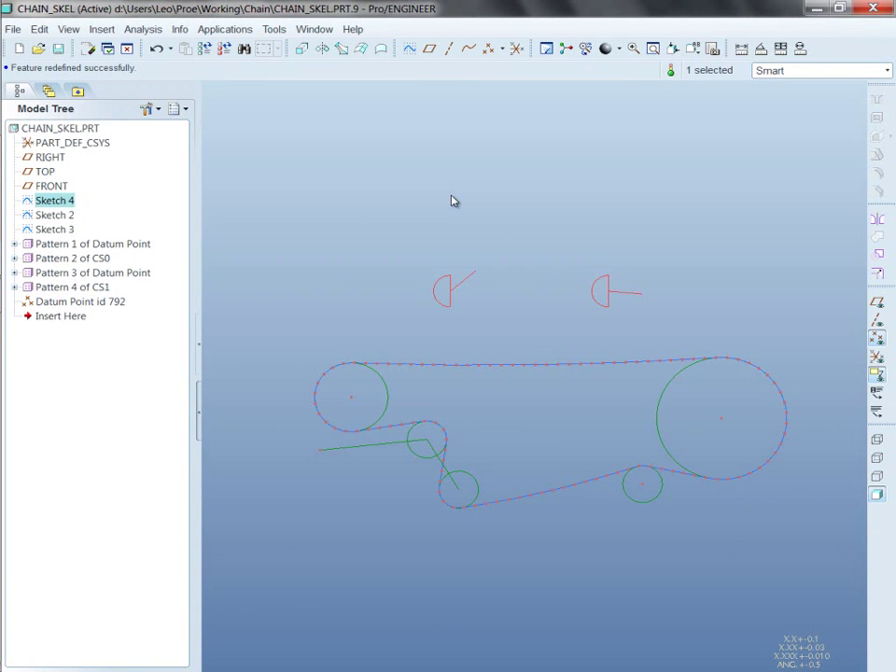
Open Sketch 2, the sprocket-circle sketch, for redefinition
click(412, 197)
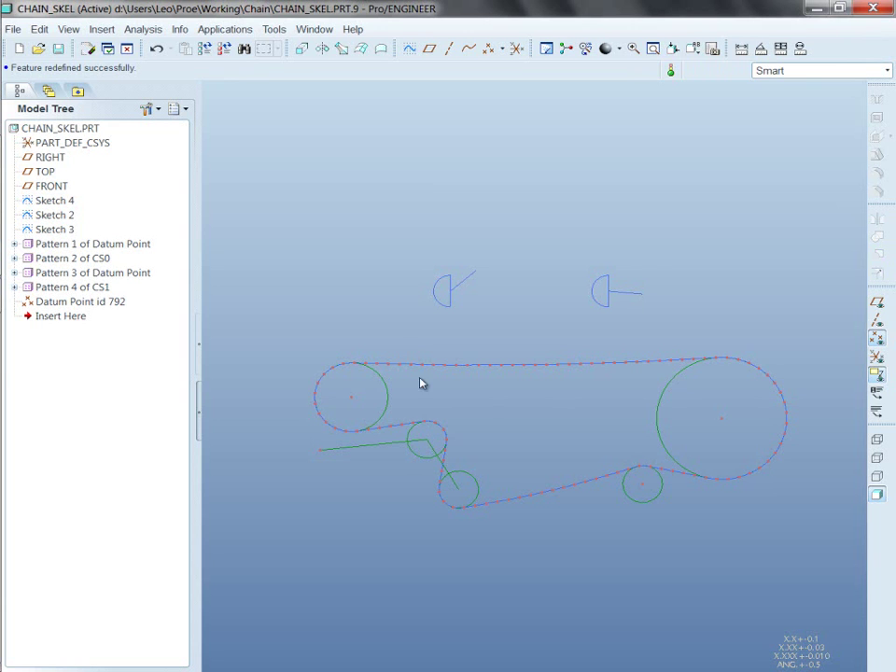
click(386, 395)
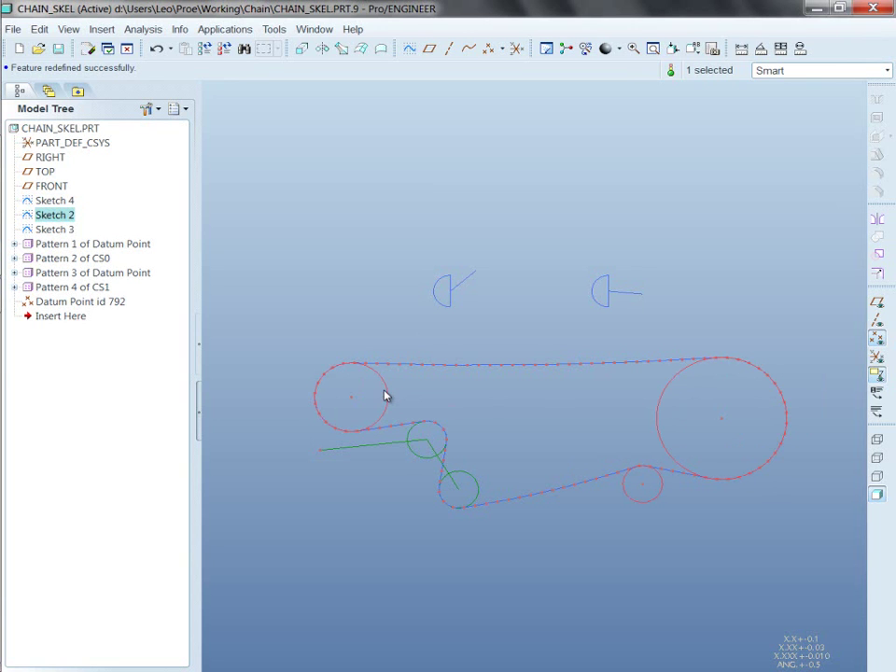
right_click(328, 245)
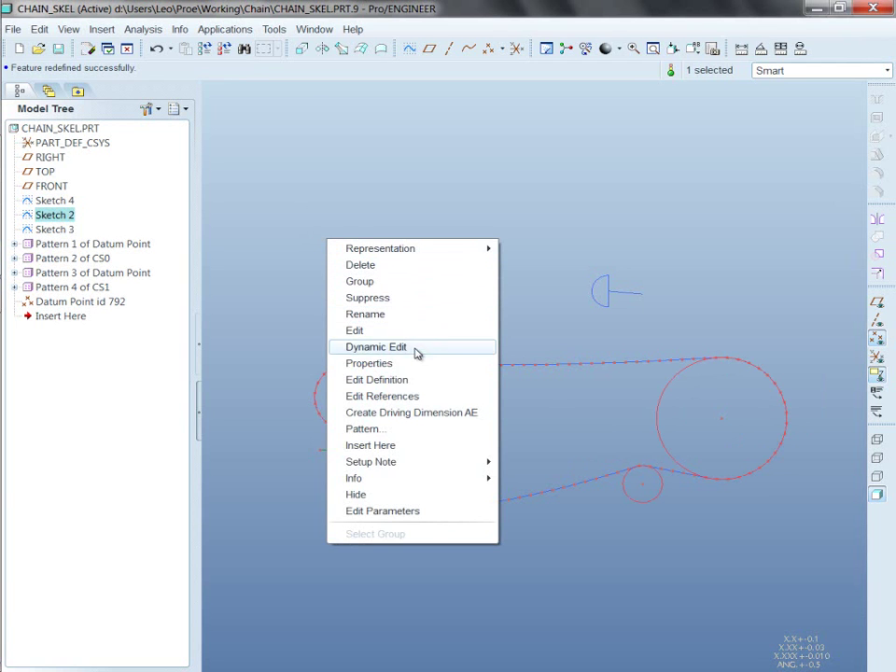
click(412, 381)
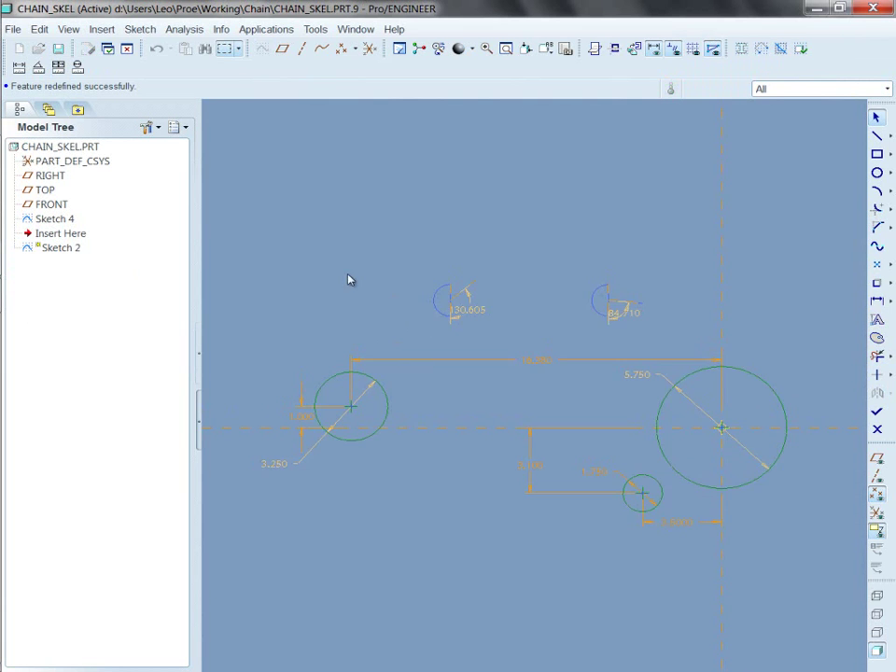
Try editing the 3.250 sprocket diameter, which relation sd1=r_dia_3 drives
scroll(345, 252, down, 2)
scroll(322, 355, up, 5)
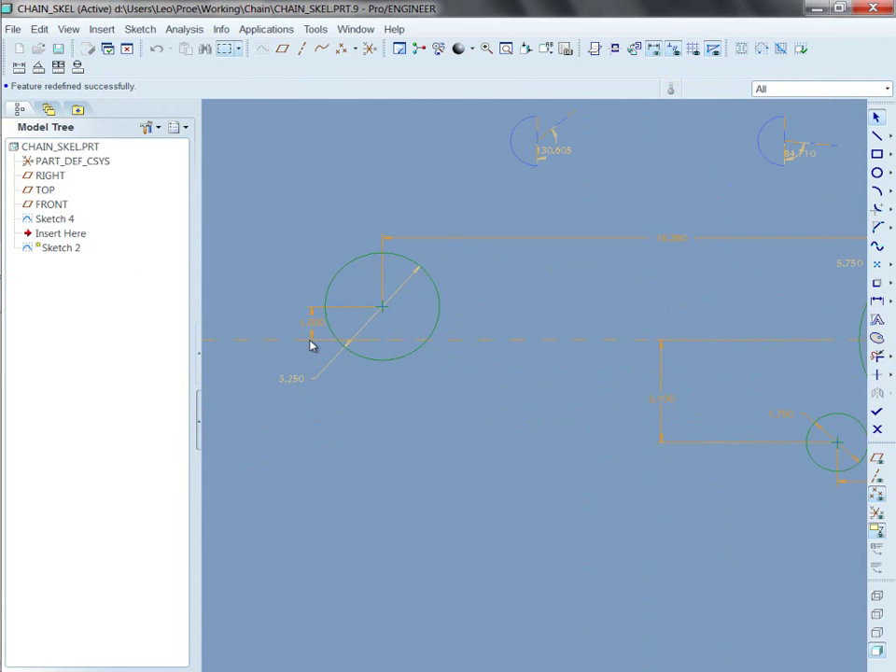
double_click(295, 381)
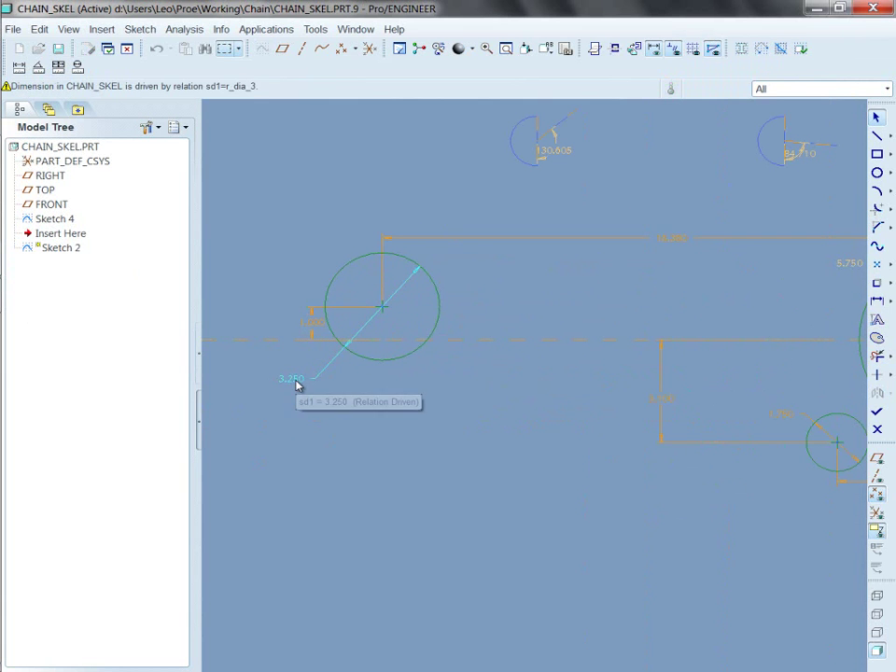
scroll(236, 300, down, 4)
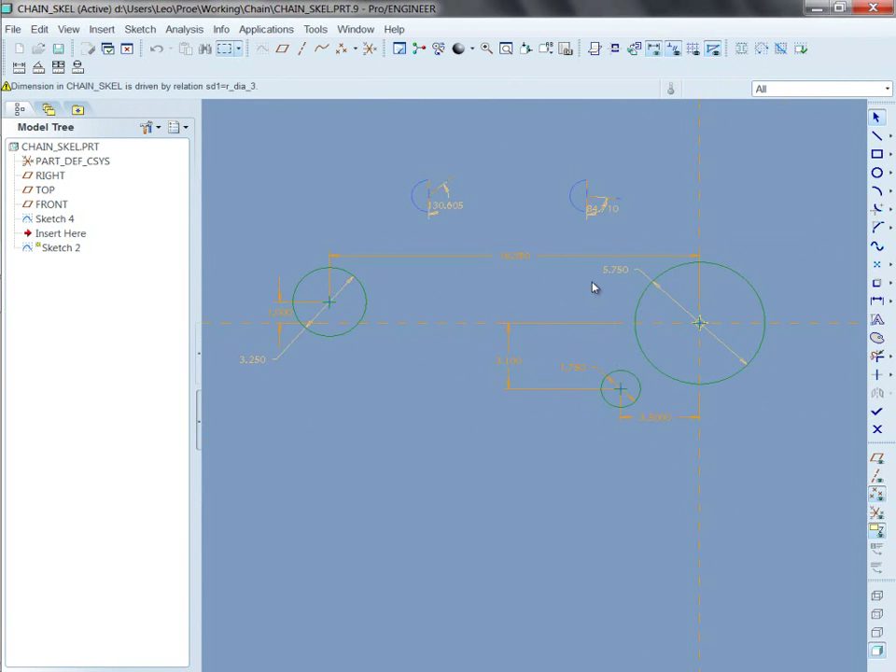
scroll(602, 215, up, 3)
Add a 95.290° angular dimension on the arm of the upper-right half-circle
click(876, 302)
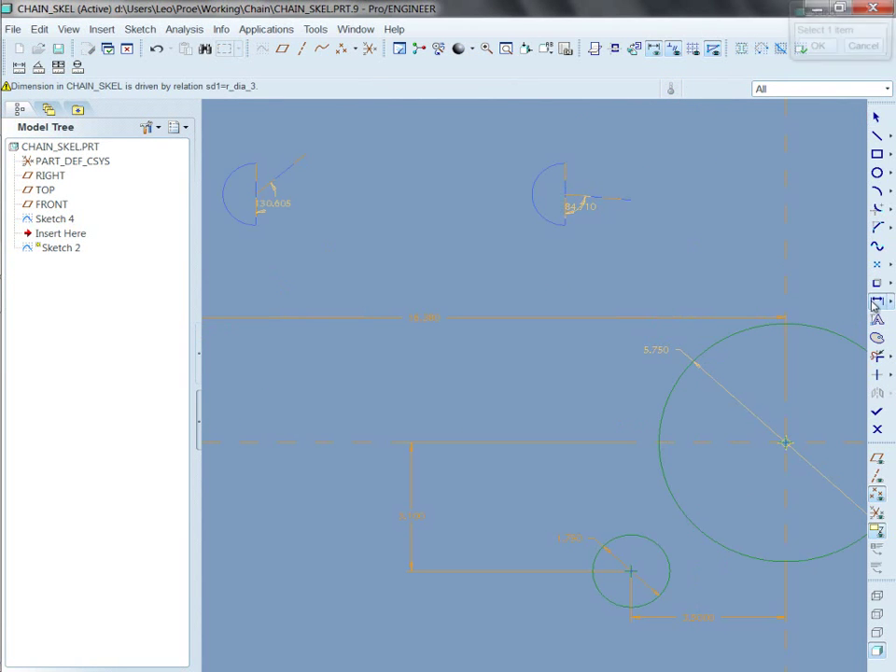
click(567, 179)
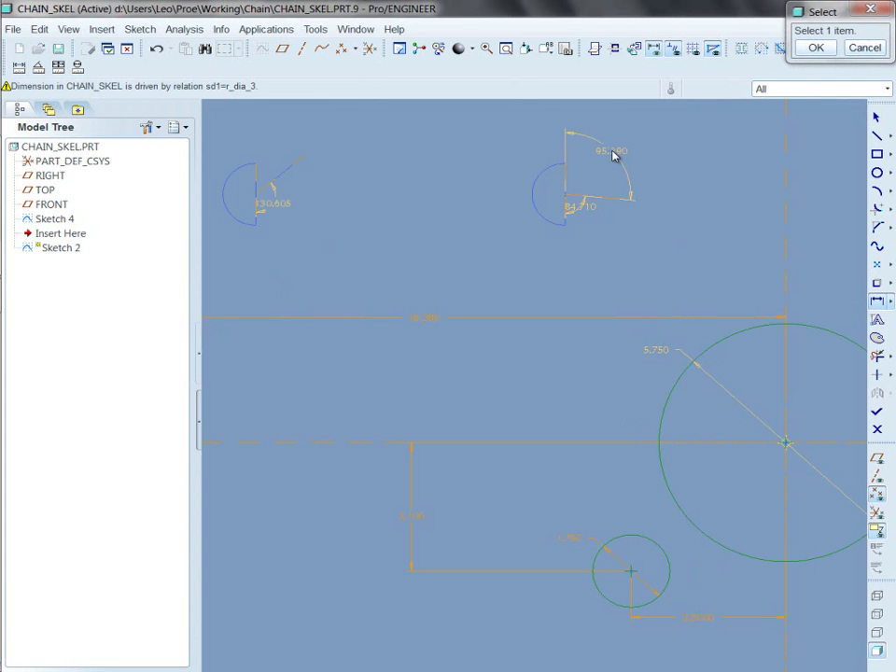
middle_click(613, 155)
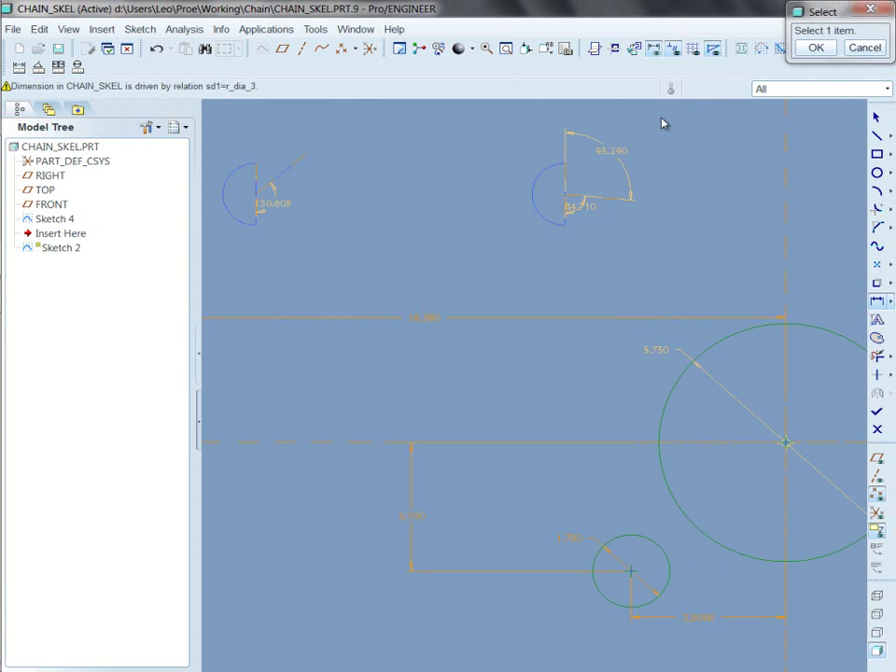
click(856, 49)
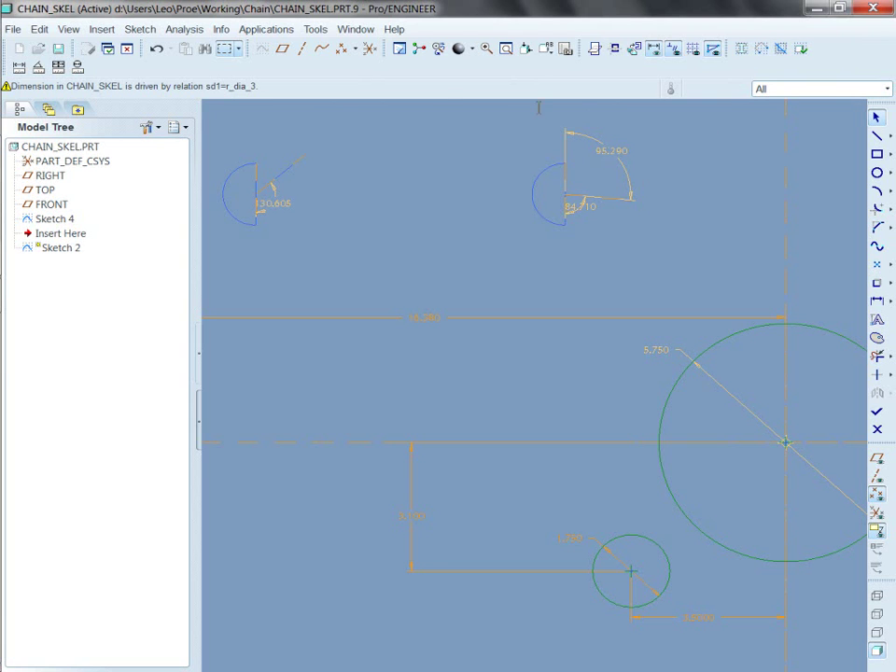
Open the Relations editor beside the sketch and identify the new angle as kd11
click(317, 29)
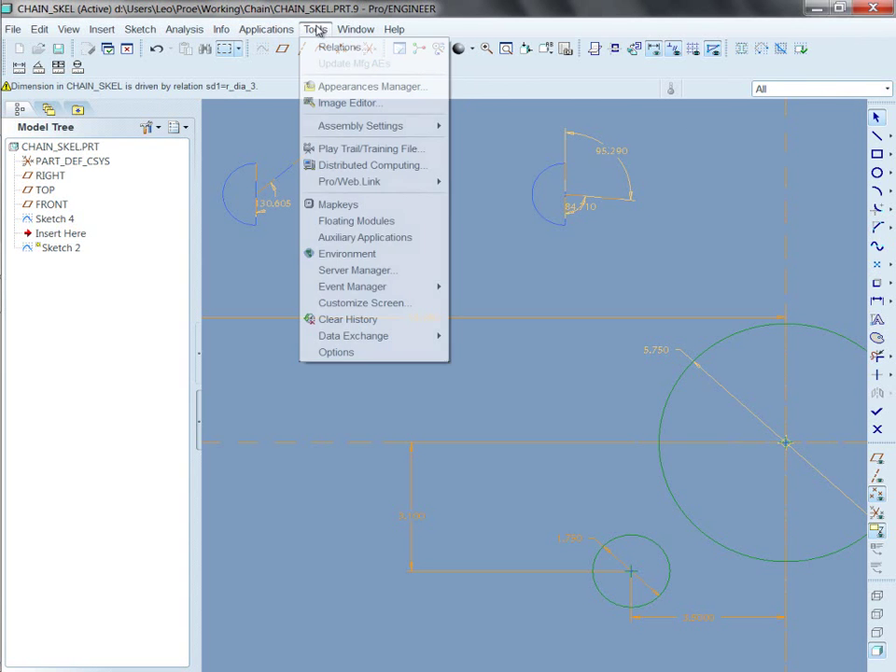
click(333, 46)
drag(533, 116, 830, 167)
scroll(631, 155, down, 2)
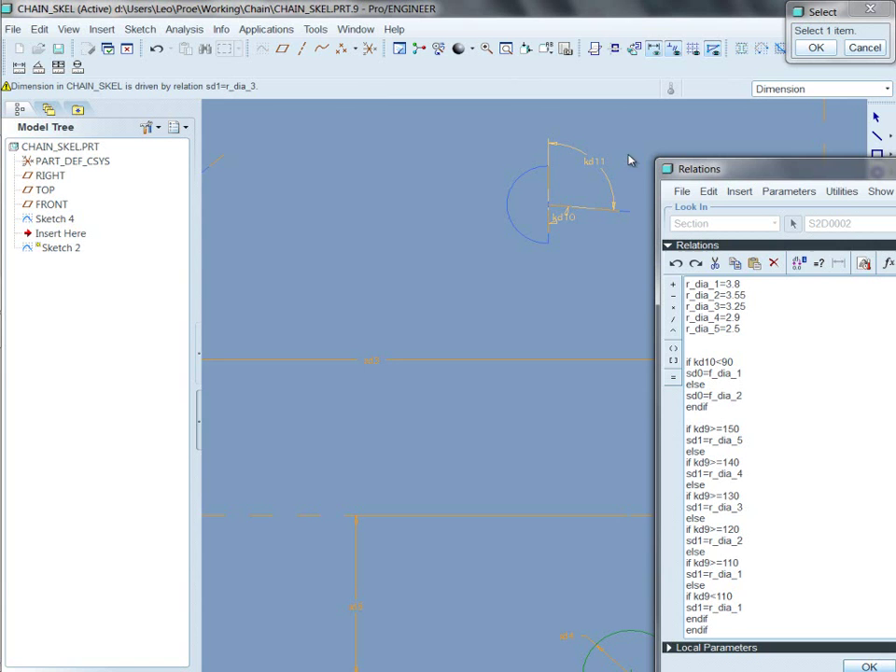
mouse_move(591, 170)
drag(771, 177, 619, 103)
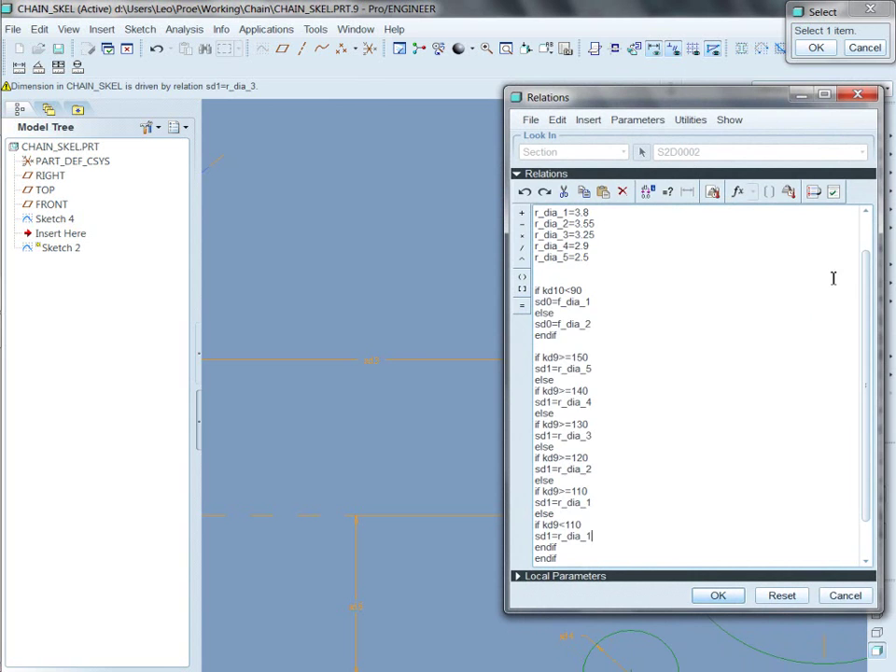
drag(868, 290, 866, 244)
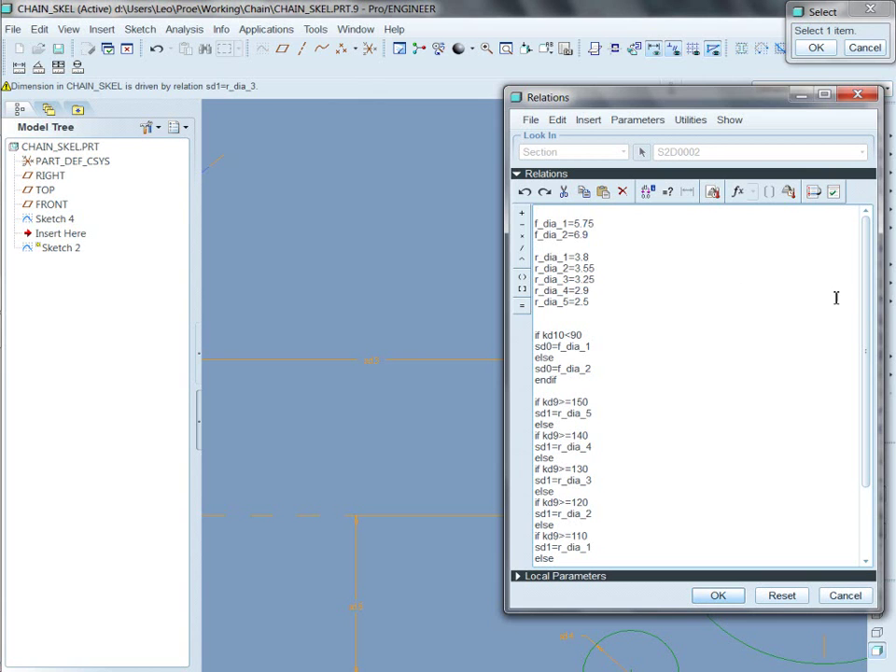
drag(868, 286, 875, 354)
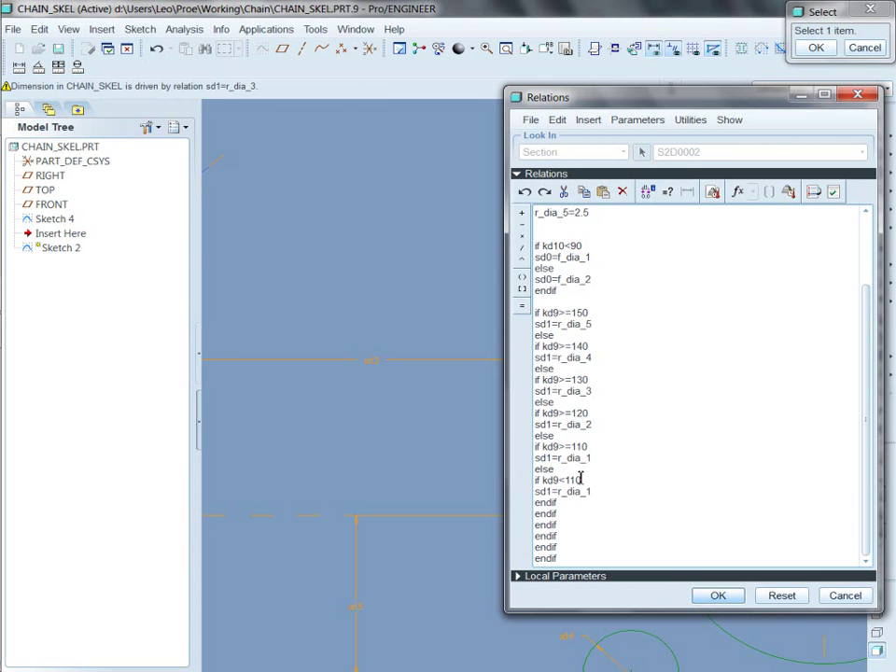
Discard the relation changes, leave Sketch 2's sketcher, and select Sketch 4
click(846, 596)
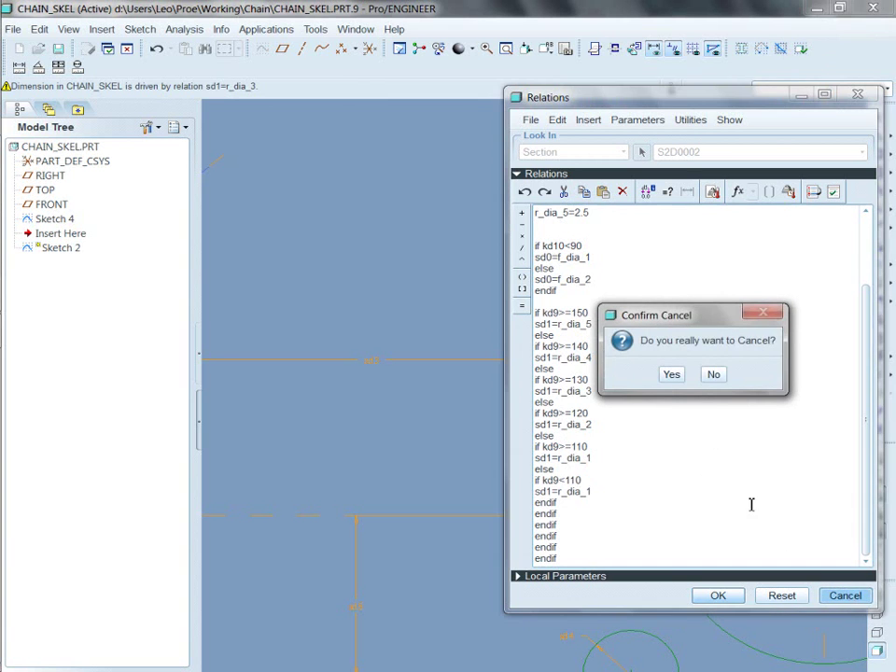
click(672, 374)
scroll(387, 240, down, 5)
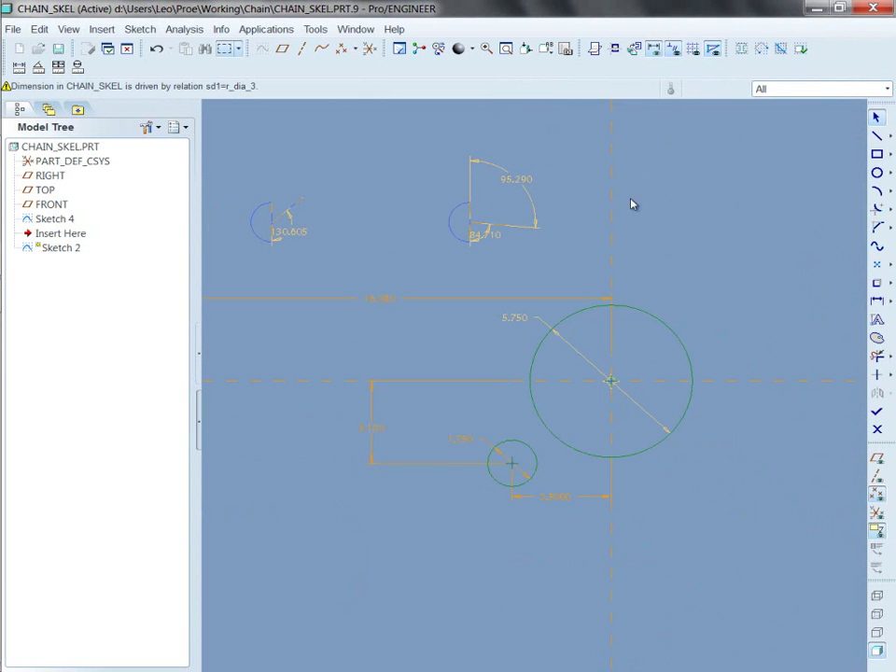
scroll(641, 206, down, 1)
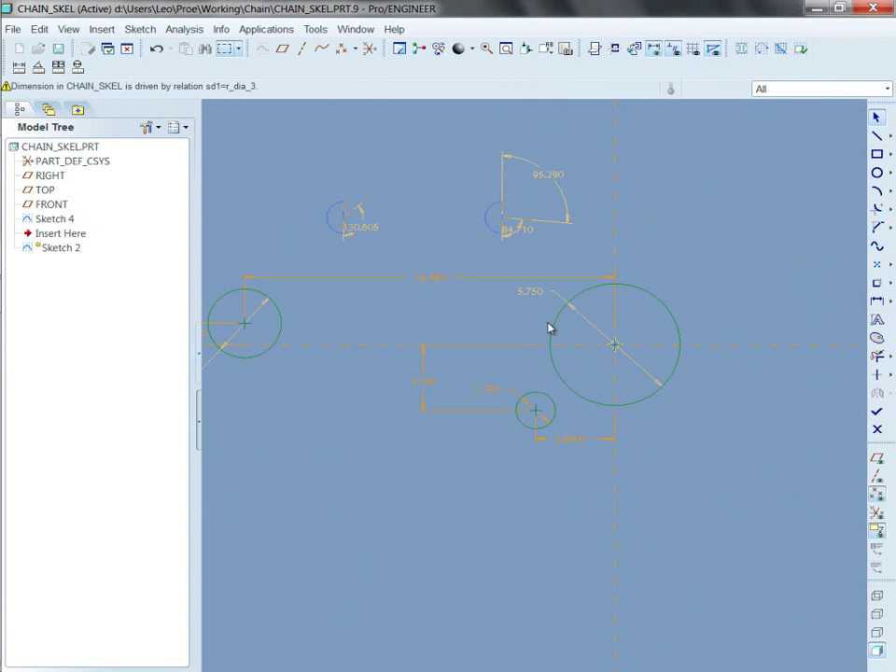
scroll(709, 228, down, 1)
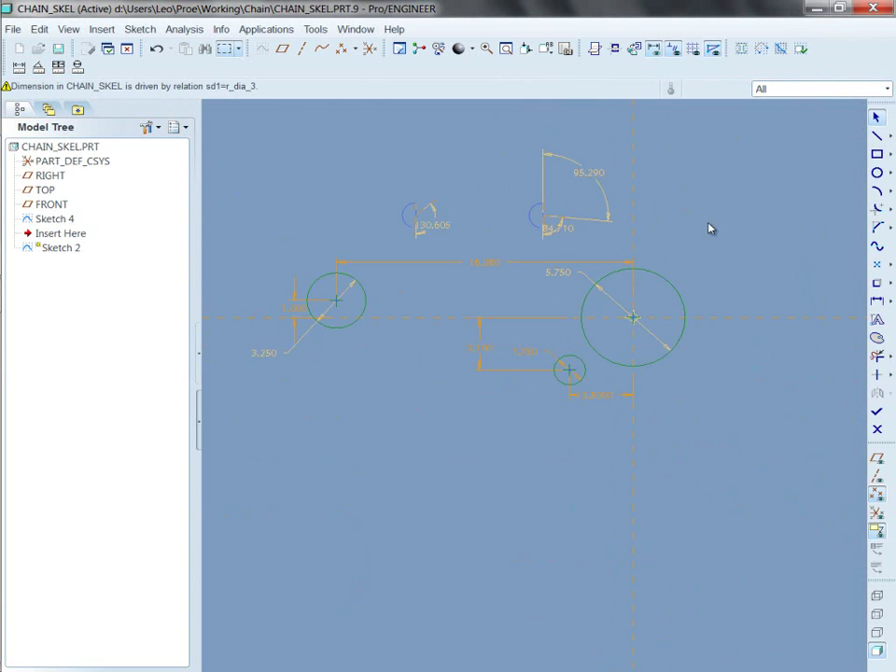
click(877, 411)
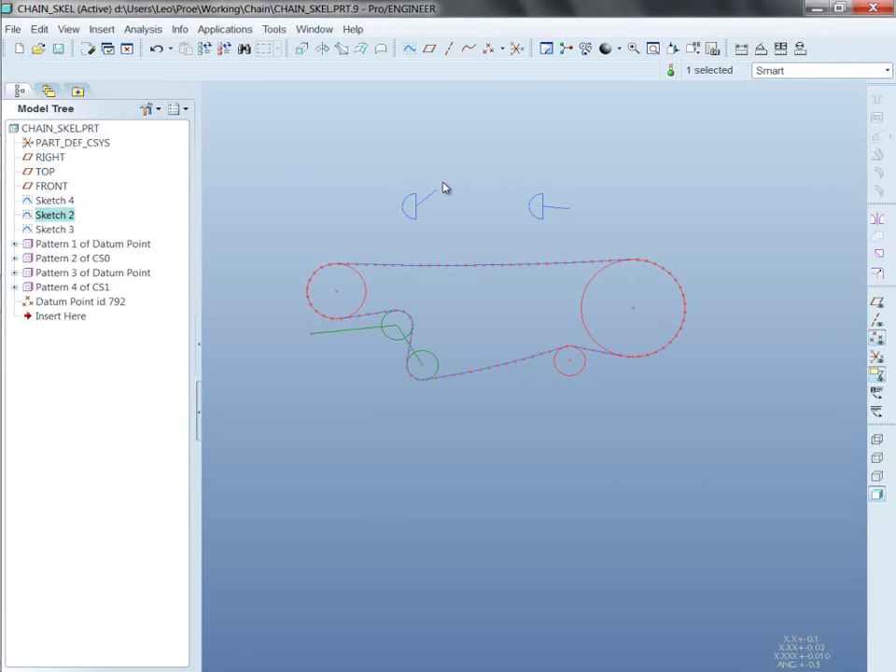
click(439, 196)
Try swinging Sketch 4's arc to a new angle, then cancel the failed regeneration
right_click(490, 159)
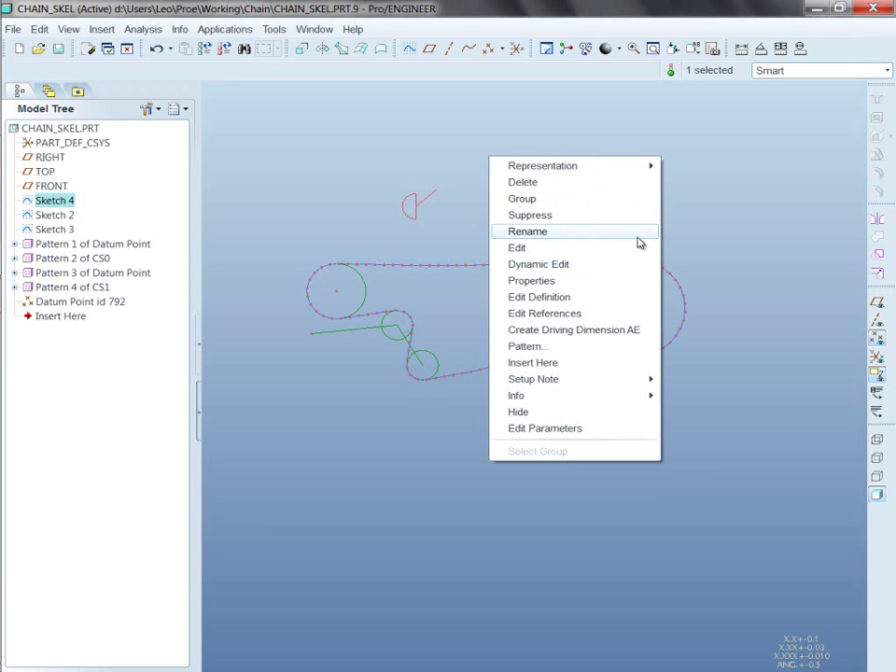
click(578, 265)
mouse_move(443, 196)
mouse_down()
mouse_move(452, 221)
mouse_move(433, 191)
mouse_move(420, 195)
mouse_move(426, 177)
mouse_move(440, 193)
mouse_move(425, 201)
mouse_up()
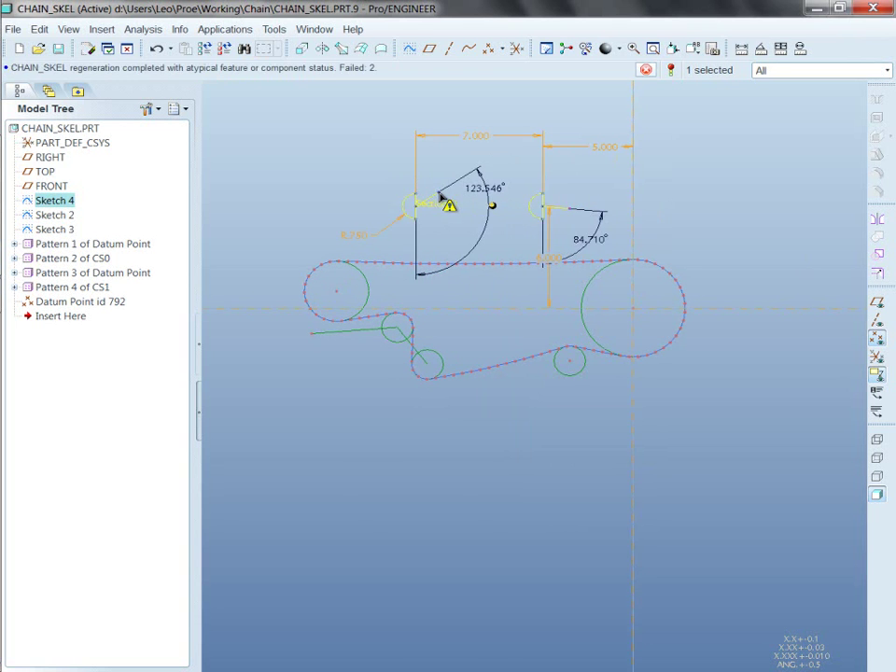
click(747, 168)
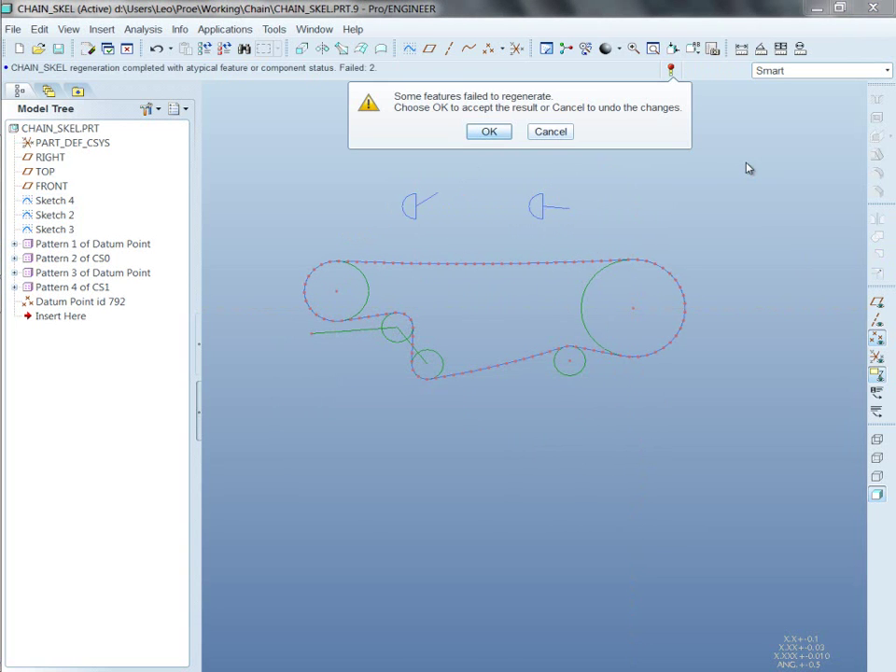
click(550, 132)
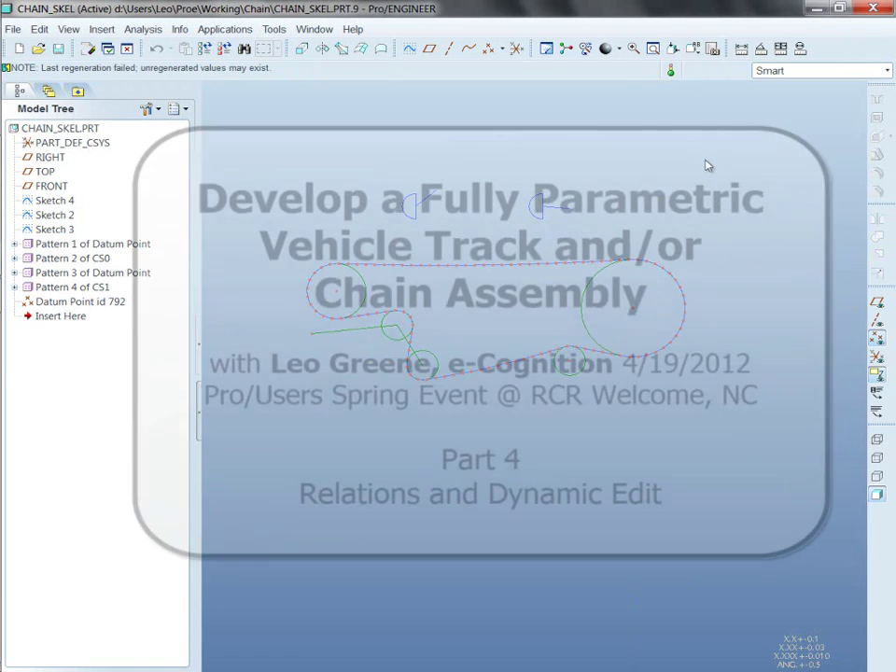